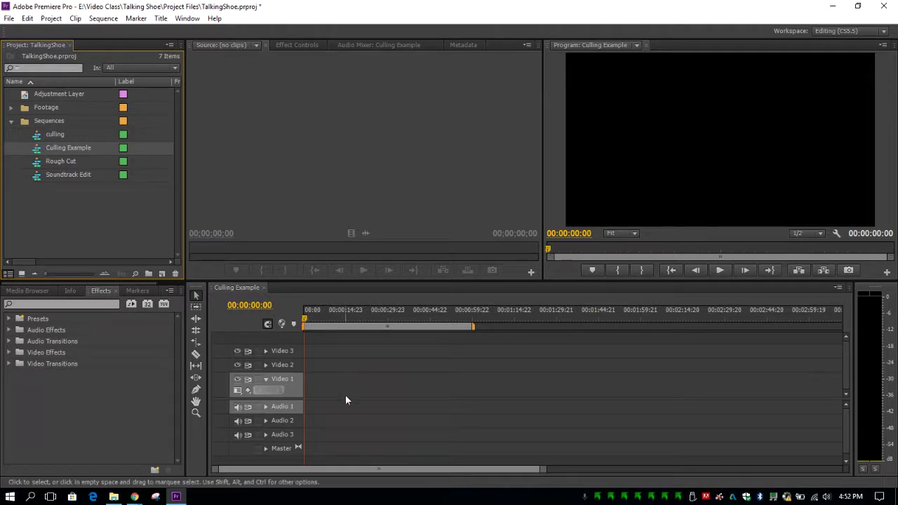
- Browse the import dialog to E:\Video Class\Talking Shoe\Footage\Camera 2, then close it without importing
click(11, 107)
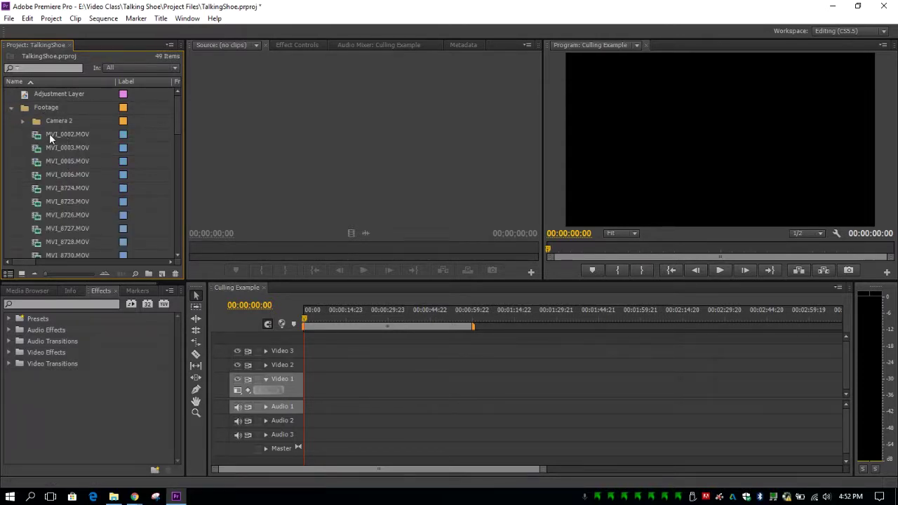
click(12, 107)
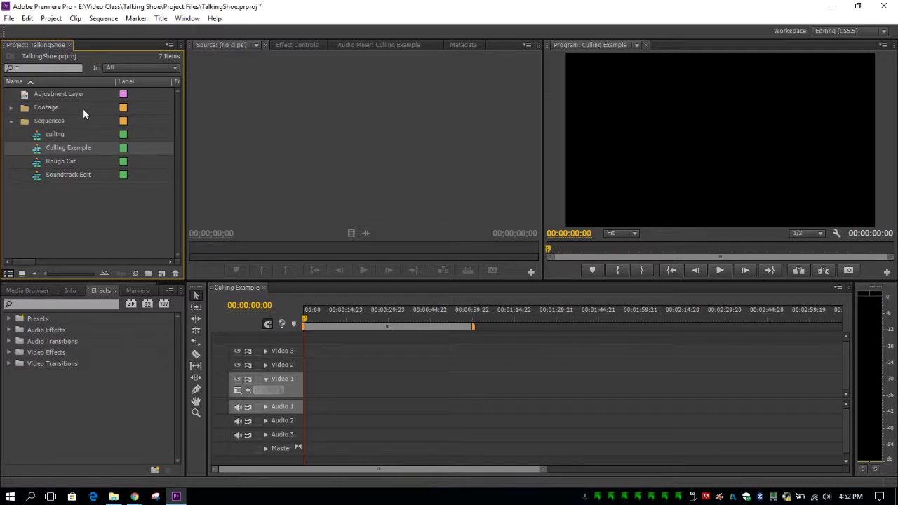
double_click(80, 209)
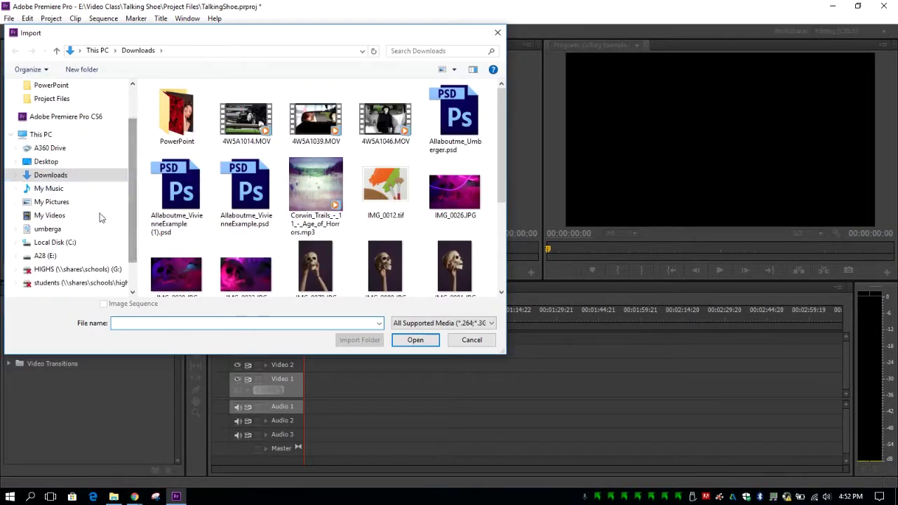
click(40, 255)
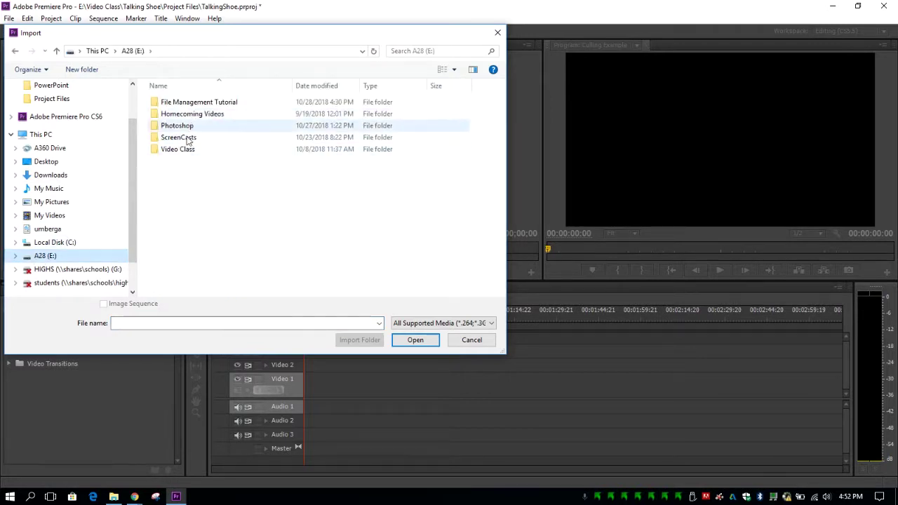
double_click(185, 149)
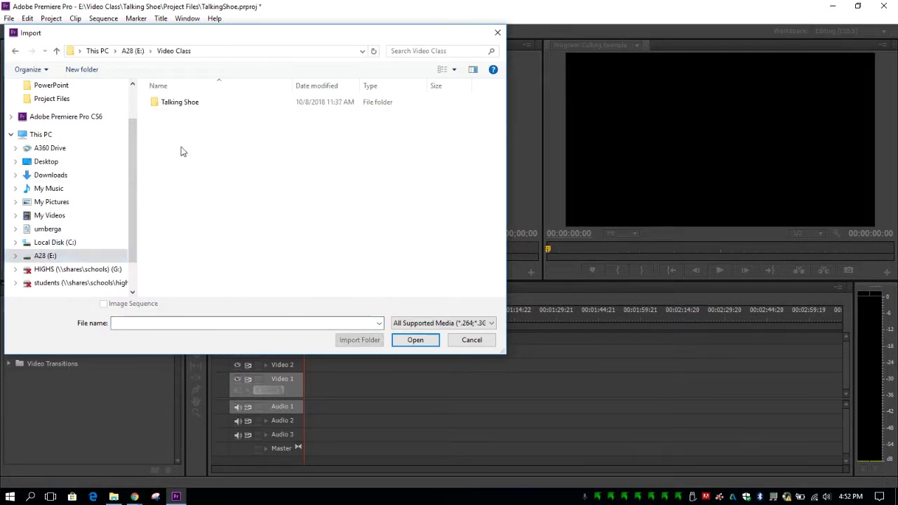
double_click(179, 106)
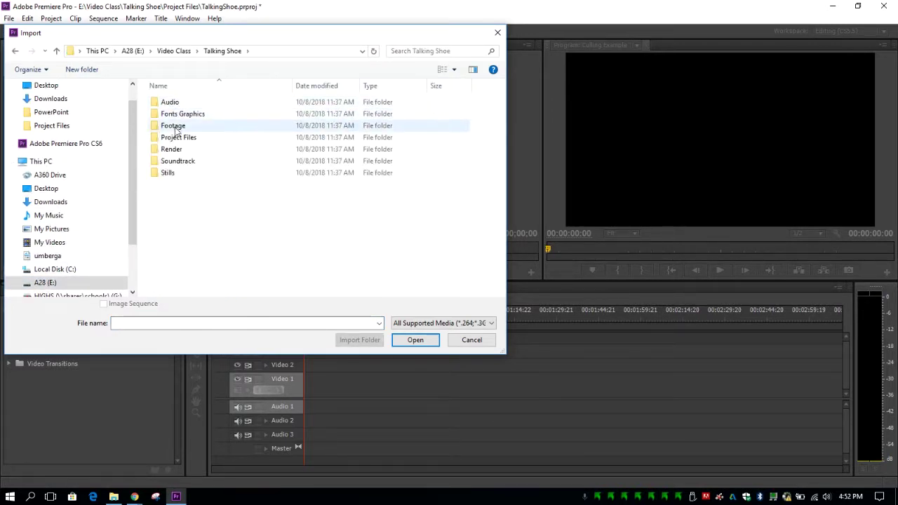
double_click(174, 126)
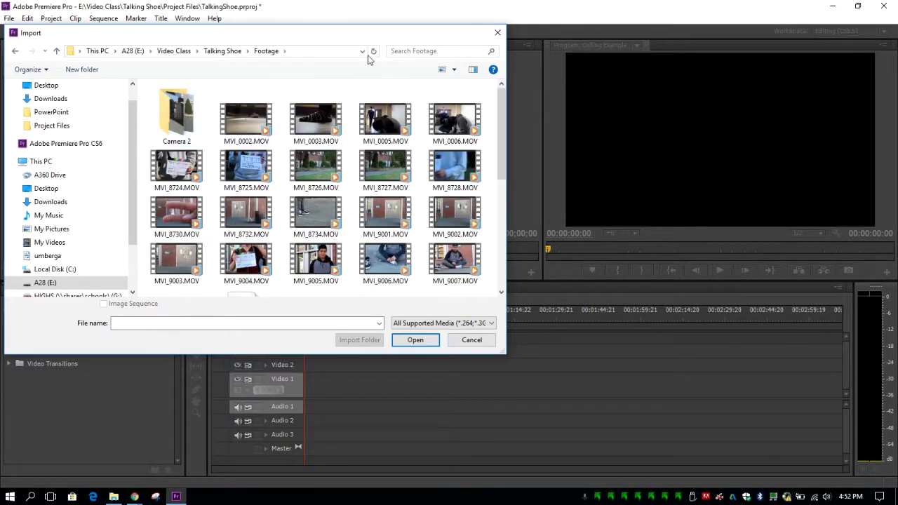
click(223, 49)
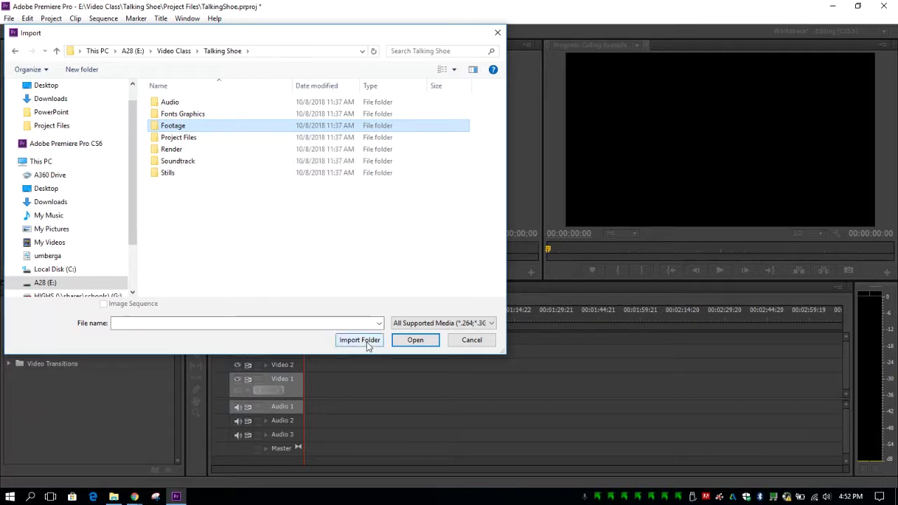
double_click(166, 130)
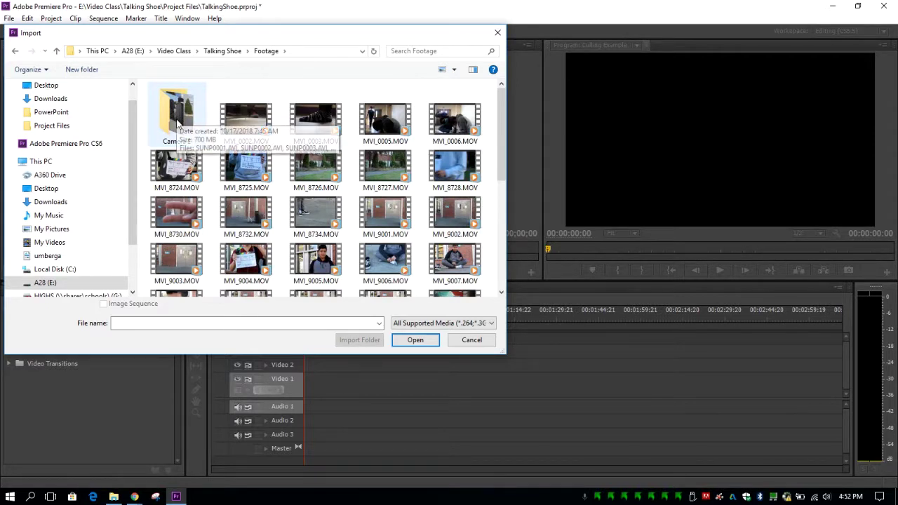
click(178, 123)
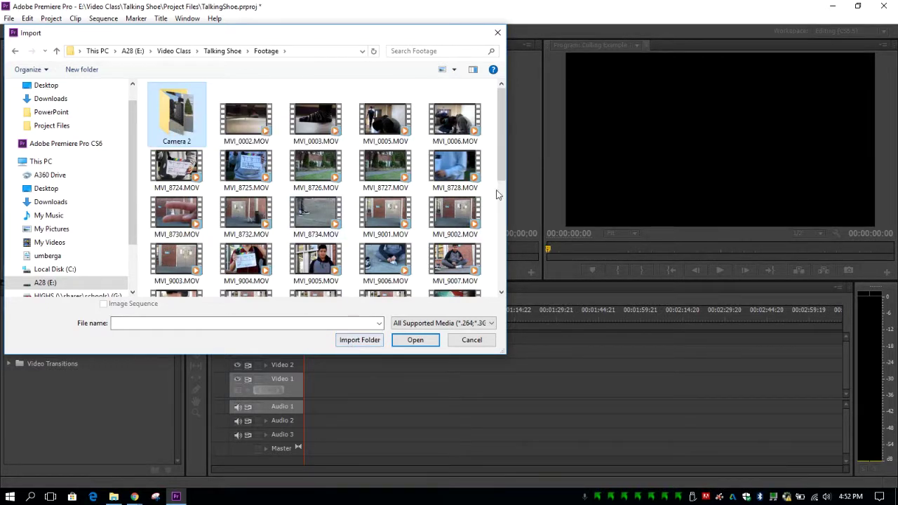
drag(502, 142, 495, 263)
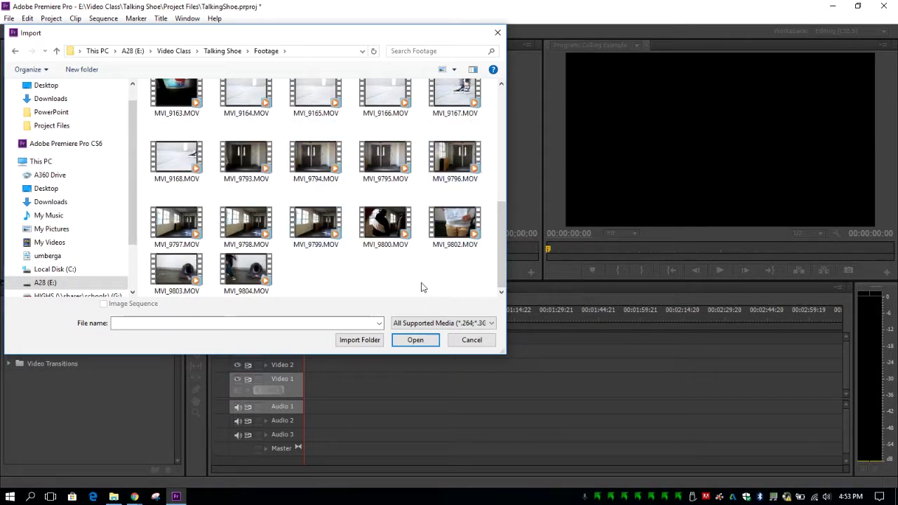
click(472, 342)
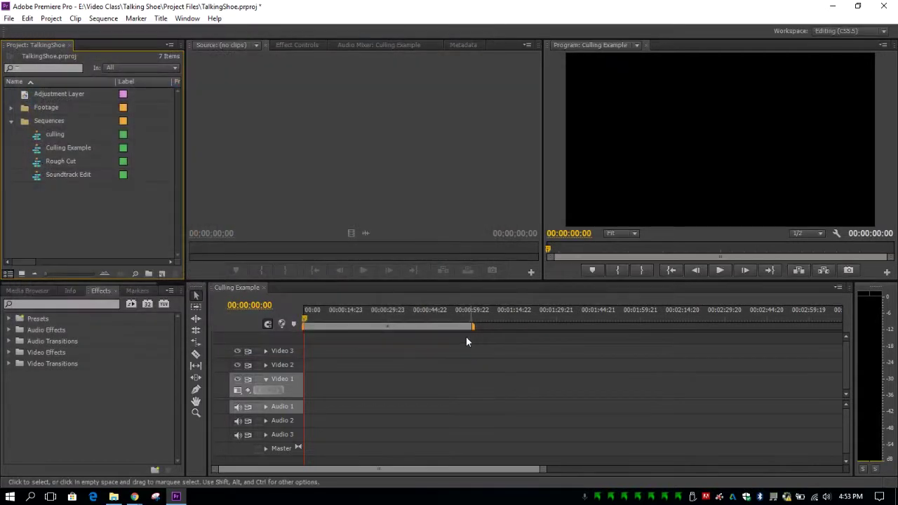
- Select MVI_0002.MOV through MVI_9804.MOV in the Footage bin and drop them into Culling Example
click(10, 108)
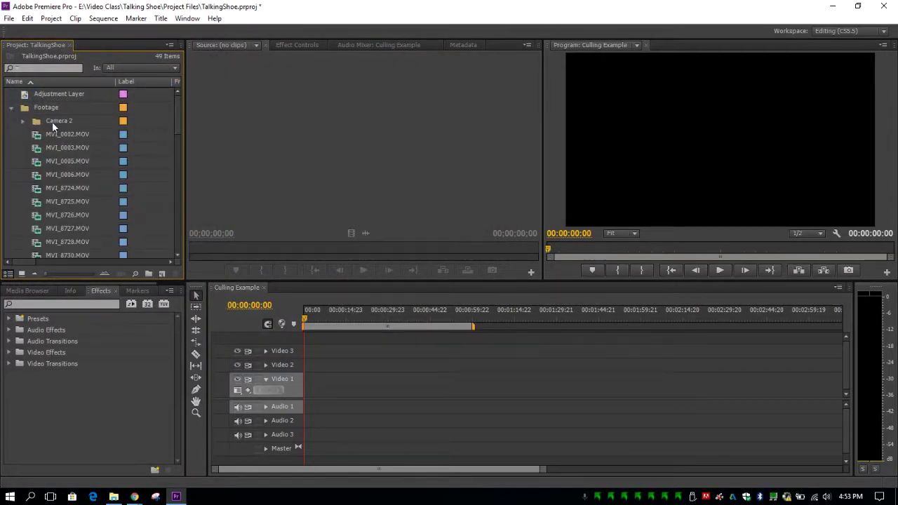
click(67, 133)
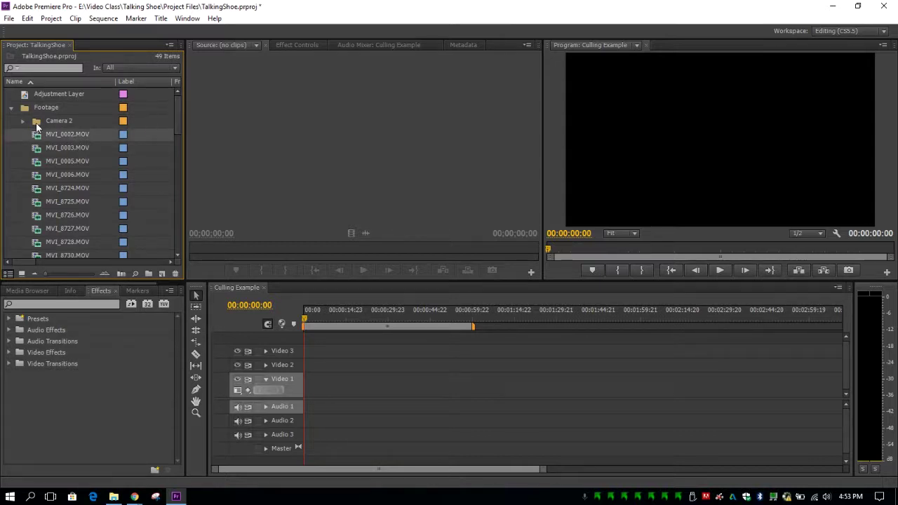
drag(177, 115, 180, 229)
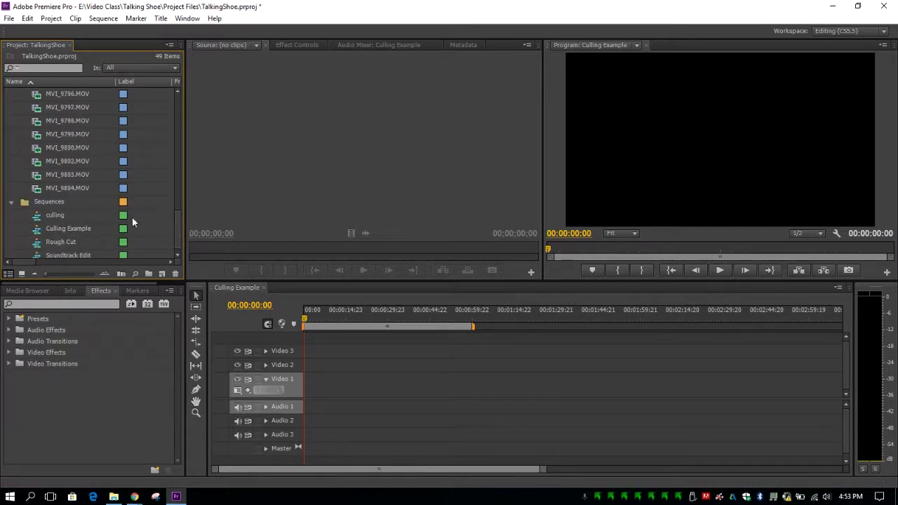
shift+click(70, 186)
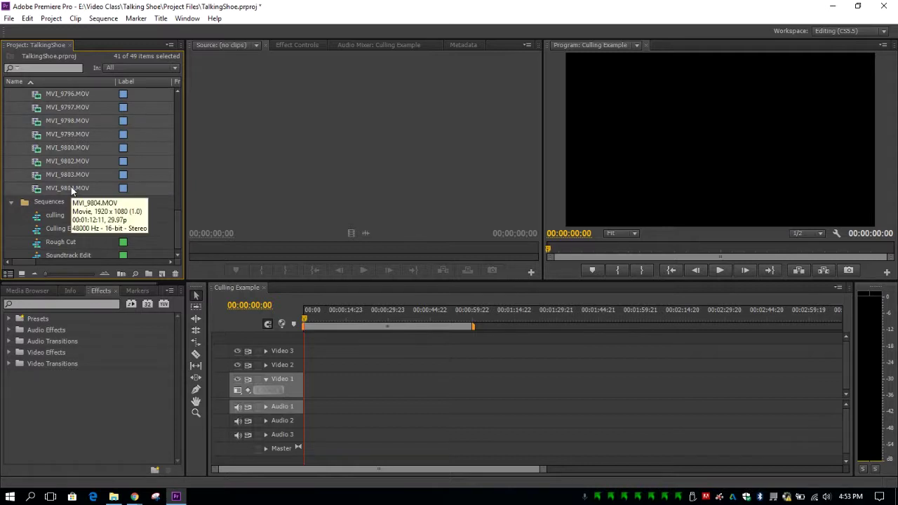
drag(70, 187, 297, 387)
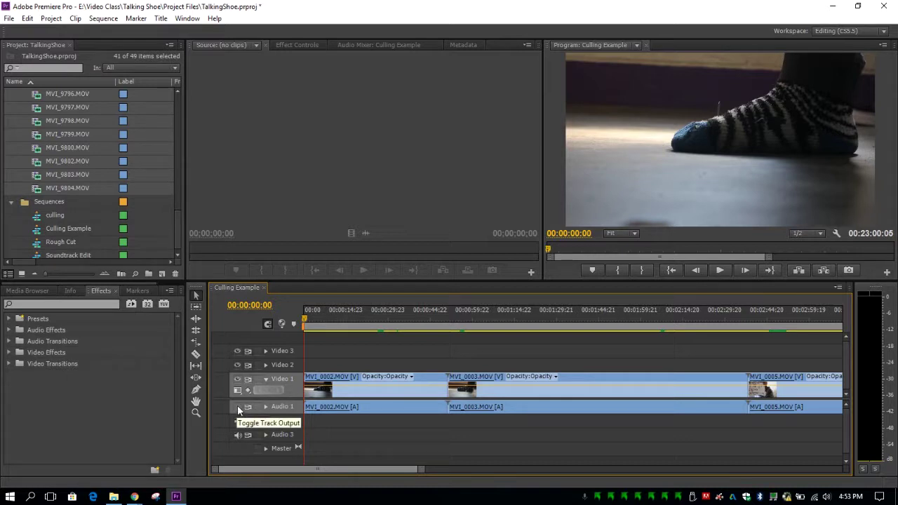
- Mute the Audio 1 track and target Video 2 along with Video 1
click(238, 408)
click(292, 363)
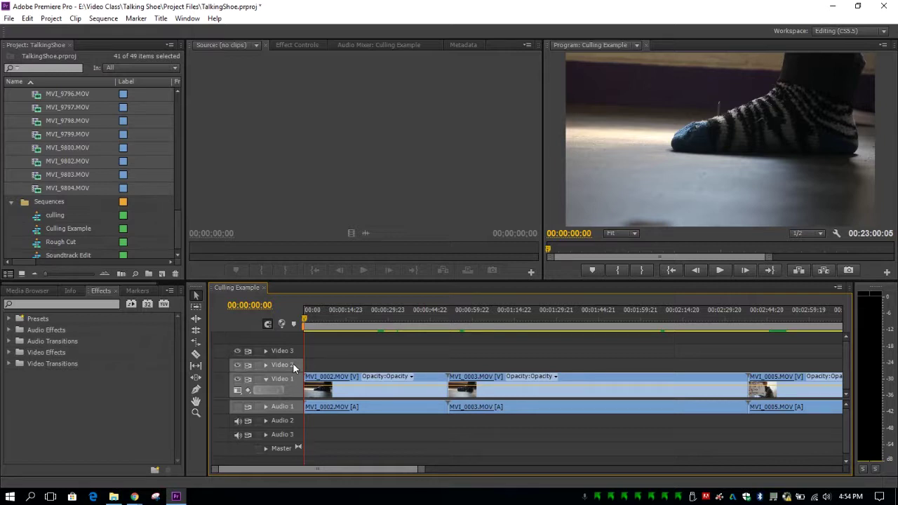
click(291, 380)
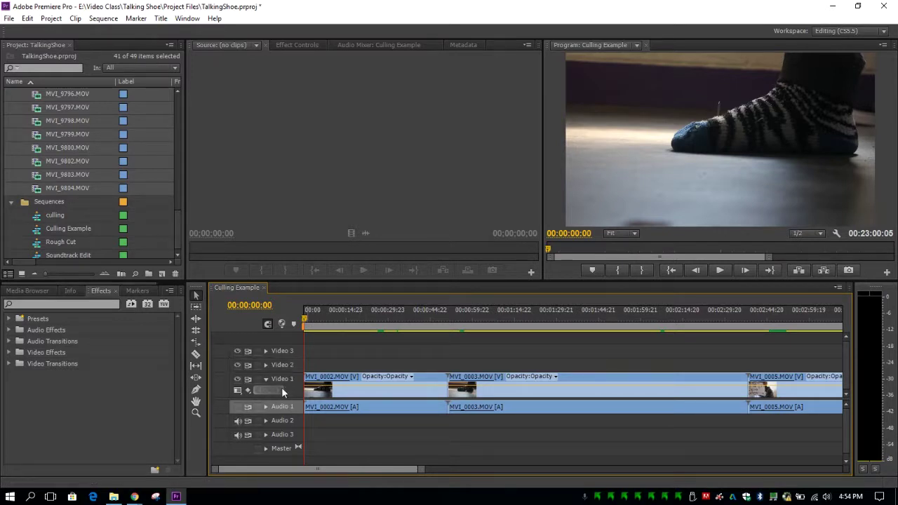
click(286, 380)
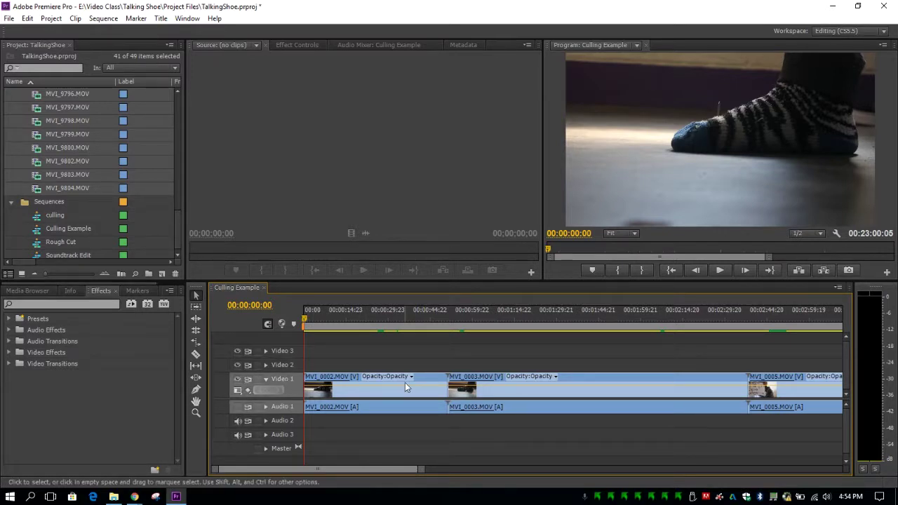
- Play back the Culling Example sequence from the Program monitor
click(720, 270)
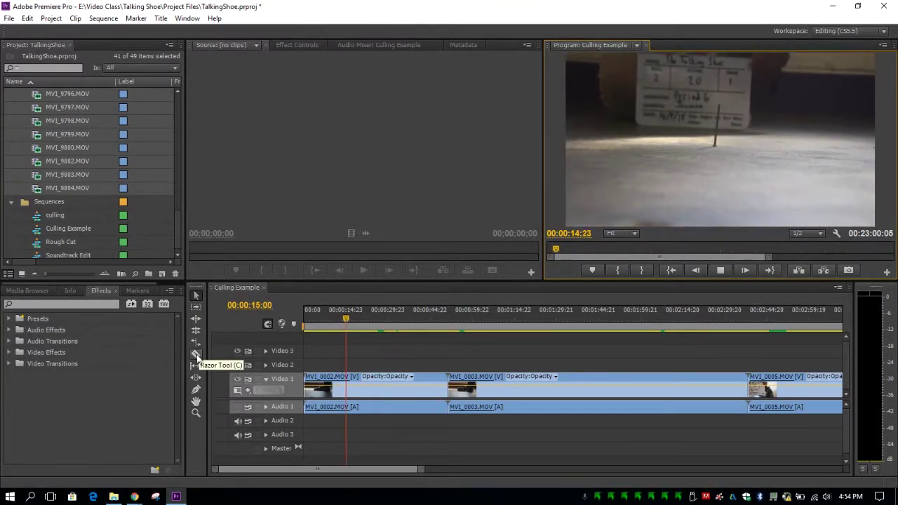
- With the Razor tool (C), play the sequence and split MVI_0002.MOV at the playhead
key(c)
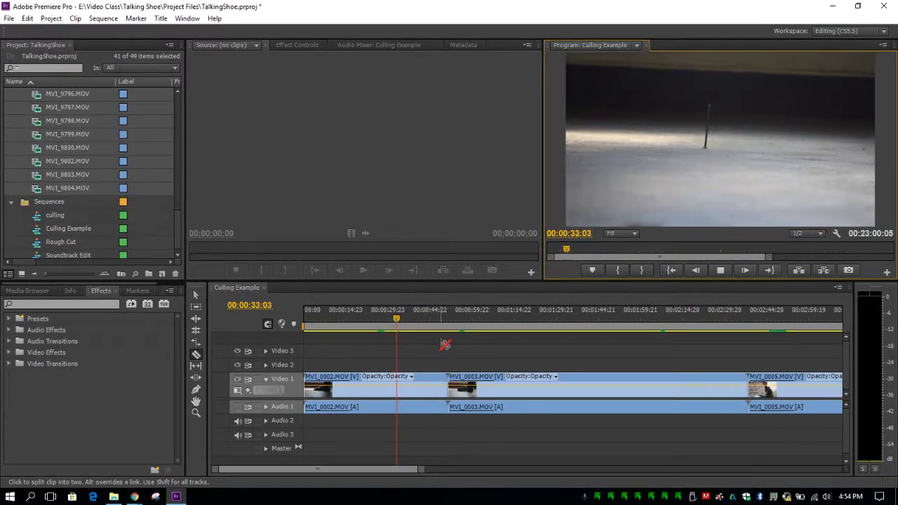
key(space)
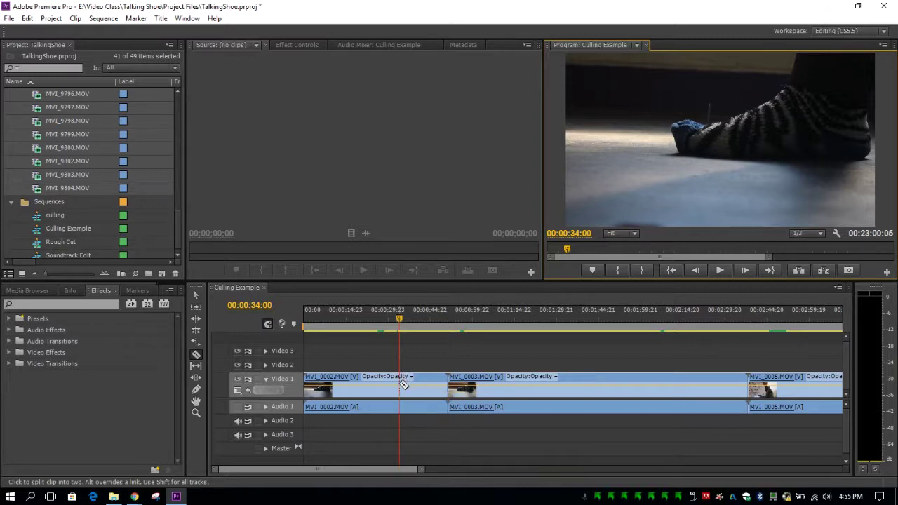
key(space)
key(space)
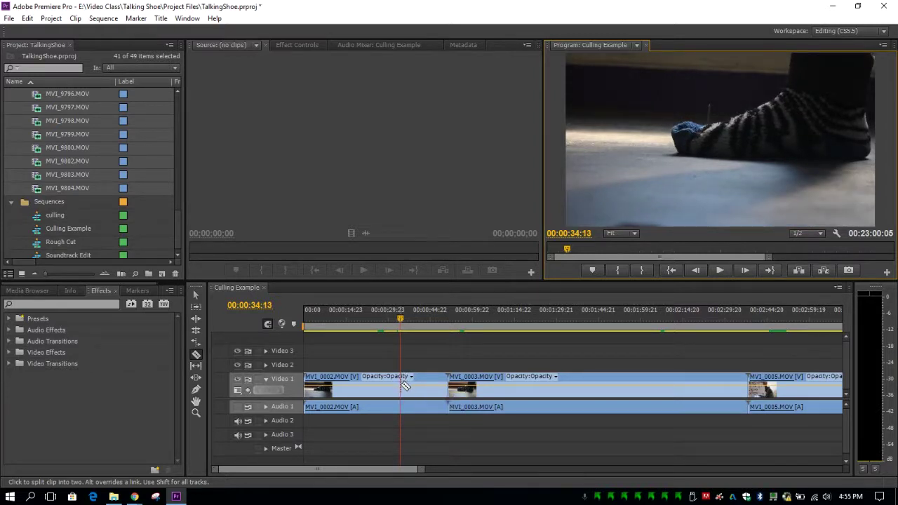
click(400, 384)
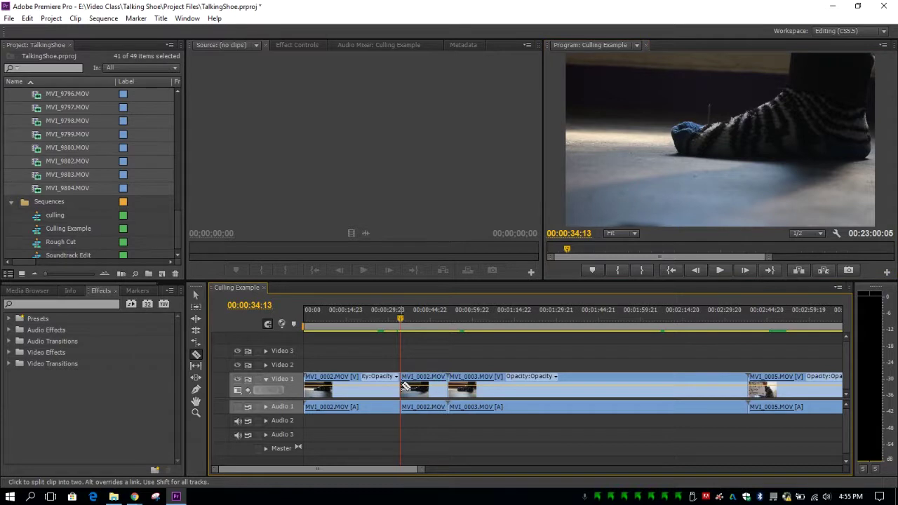
- Step the playhead back to 00:00:32:23, cut MVI_0002 there, and play on to check
click(401, 327)
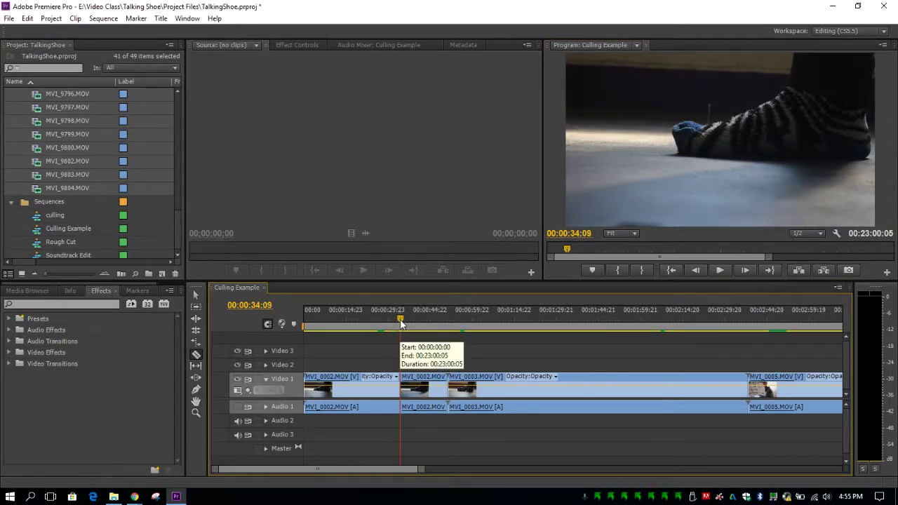
click(399, 323)
click(398, 323)
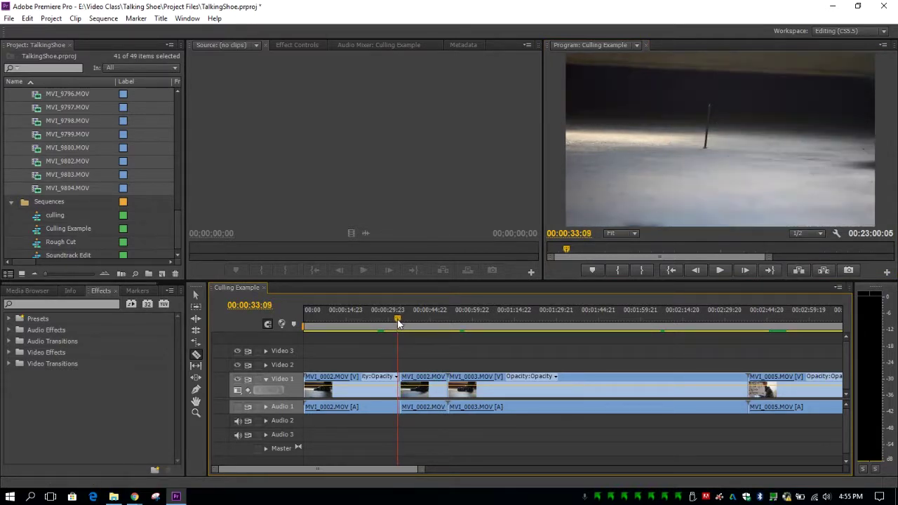
click(395, 322)
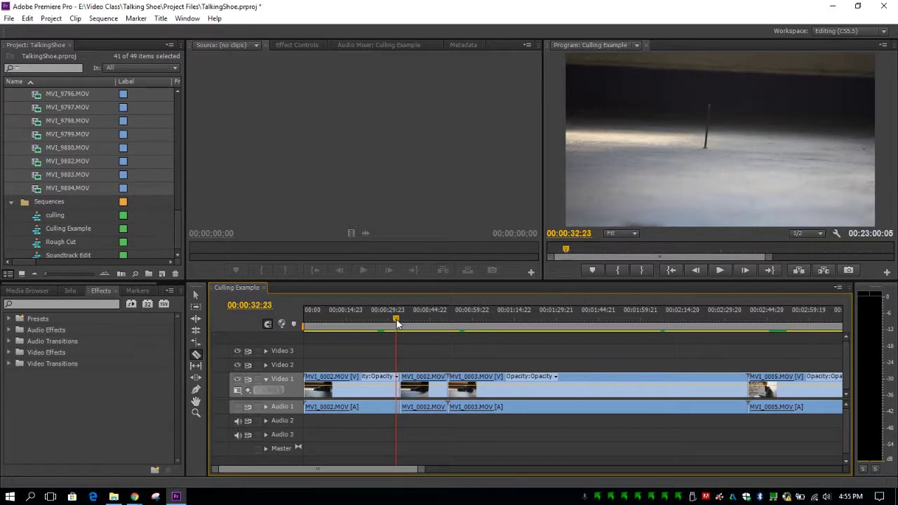
click(400, 389)
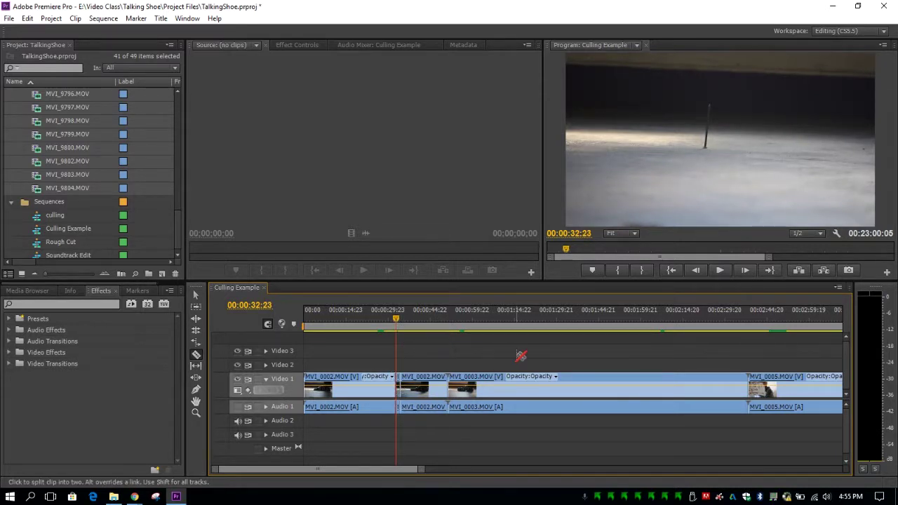
key(space)
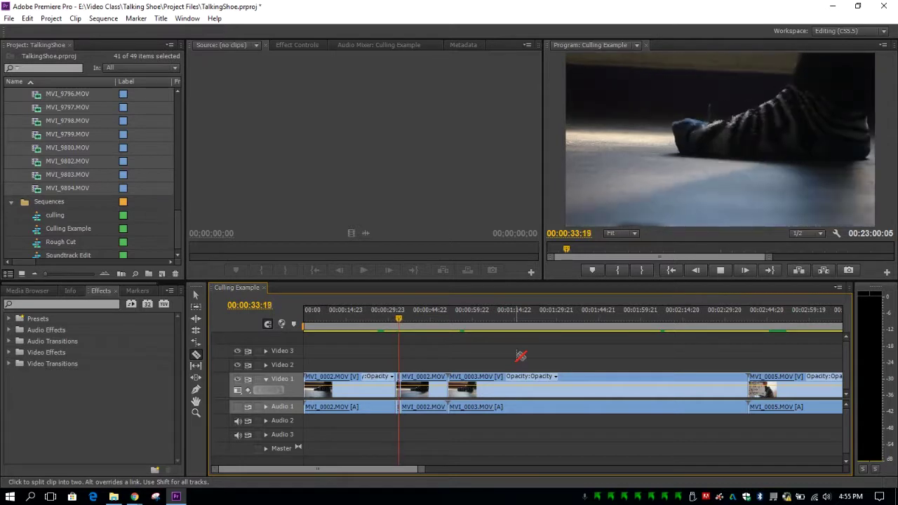
key(space)
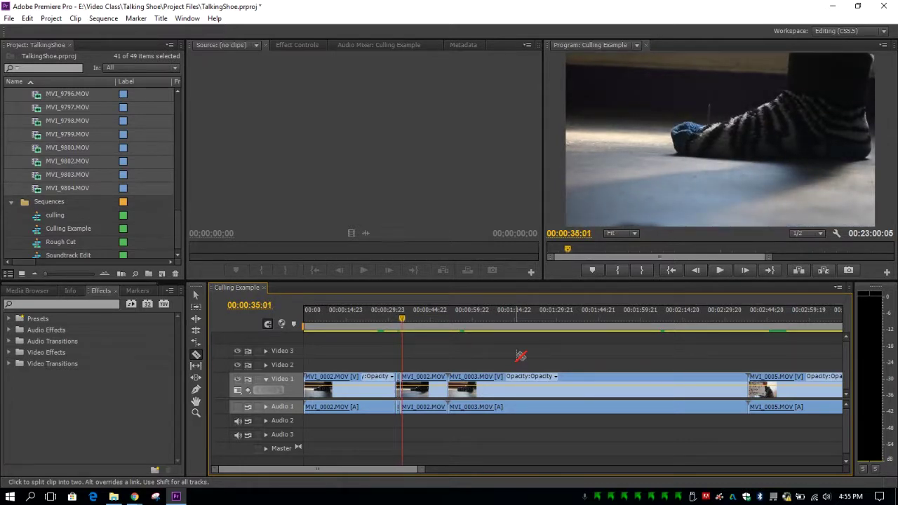
- With the Selection tool (V), lift the cut MVI_0002 piece from Video 1 onto Video 2
key(v)
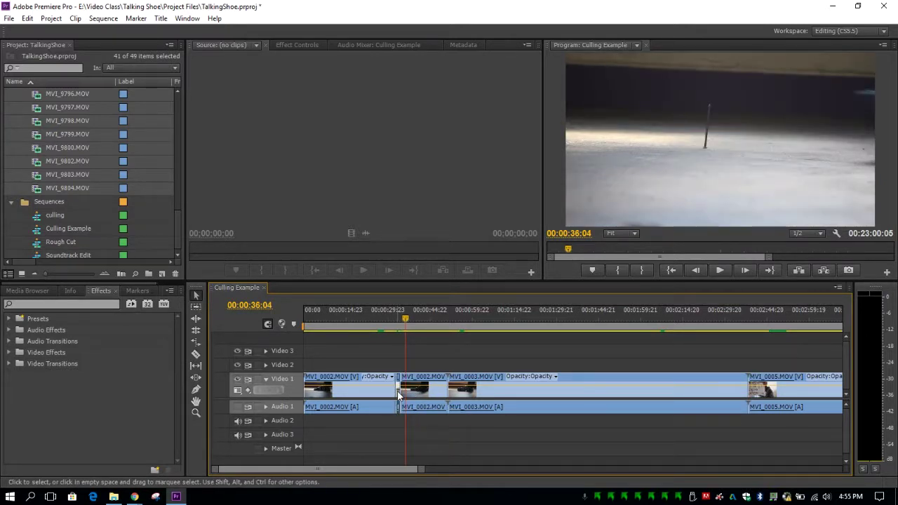
drag(397, 390, 397, 365)
drag(370, 465, 218, 438)
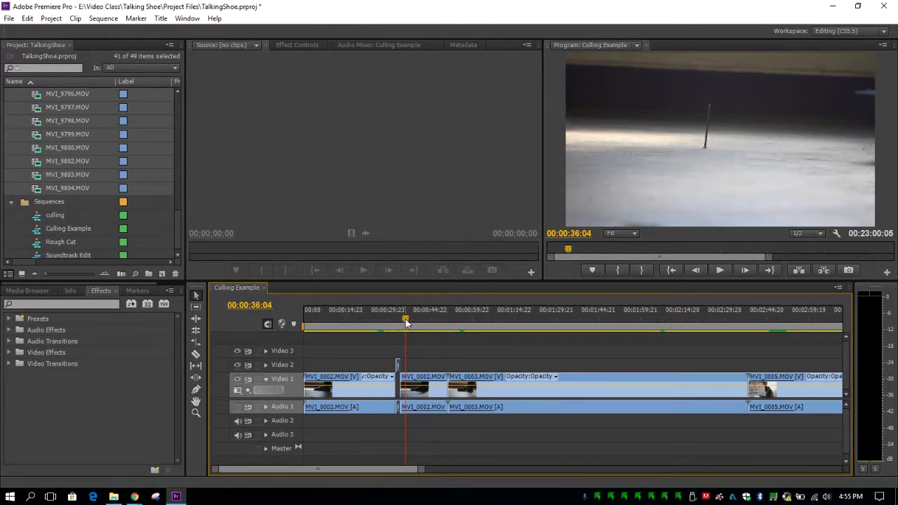
drag(405, 321, 626, 335)
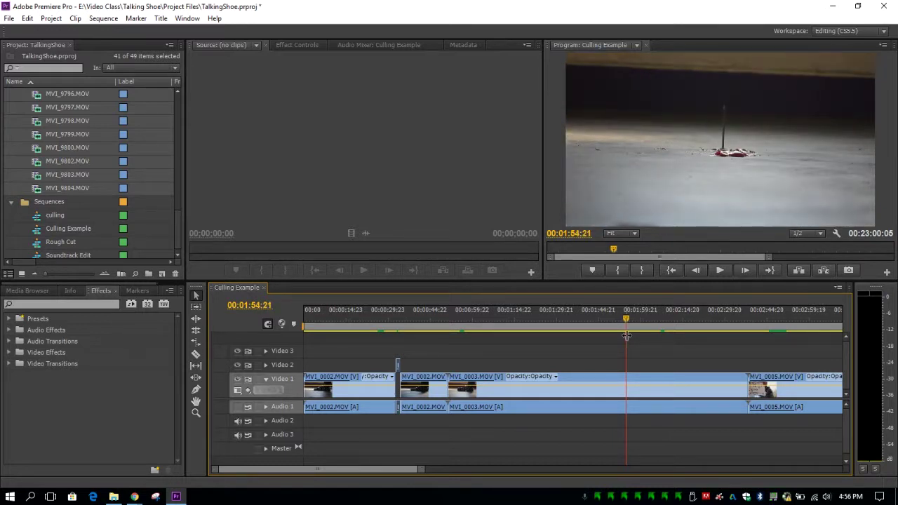
key(c)
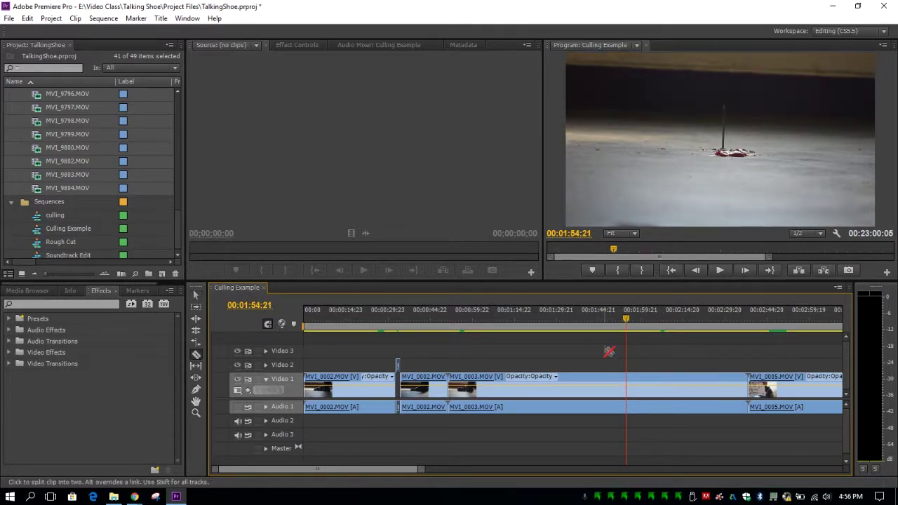
- Razor-cut MVI_0003 at 00:01:54:21, 00:02:06:11 and just after 00:02:07, then return to Selection
click(197, 356)
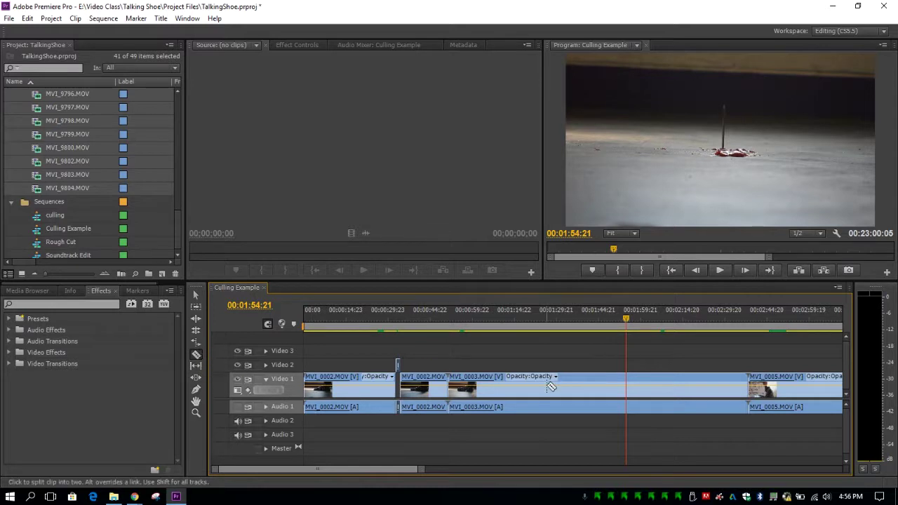
click(629, 386)
click(657, 314)
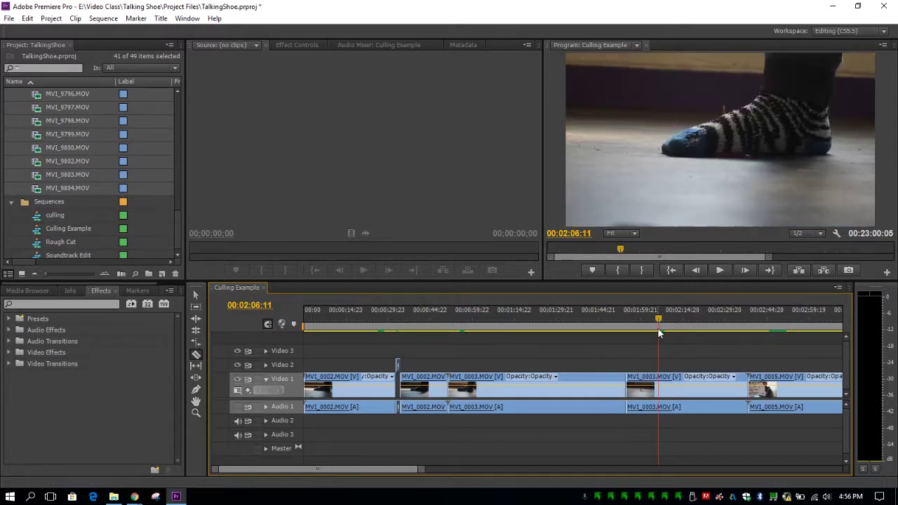
click(662, 389)
key(space)
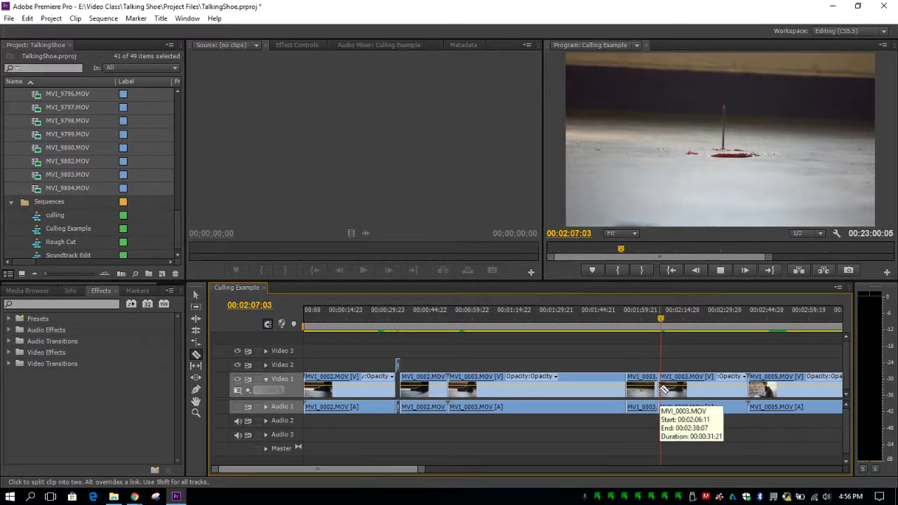
click(665, 387)
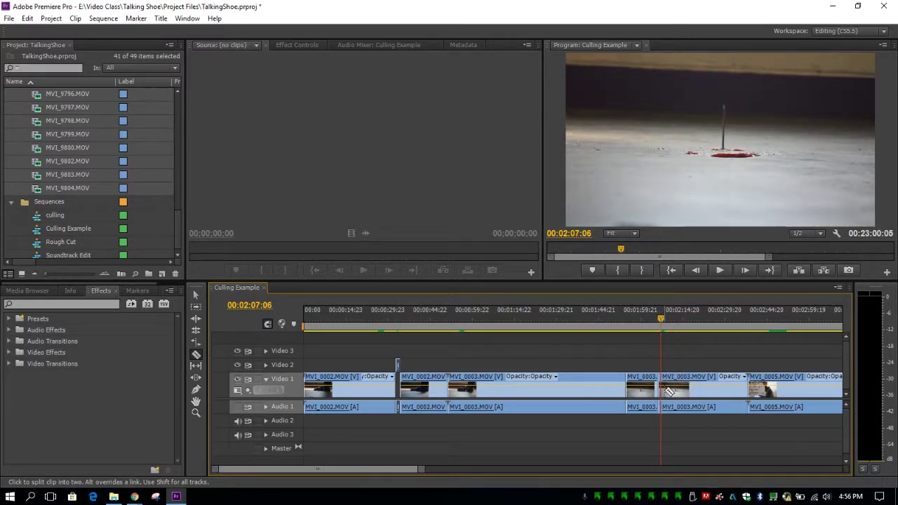
key(v)
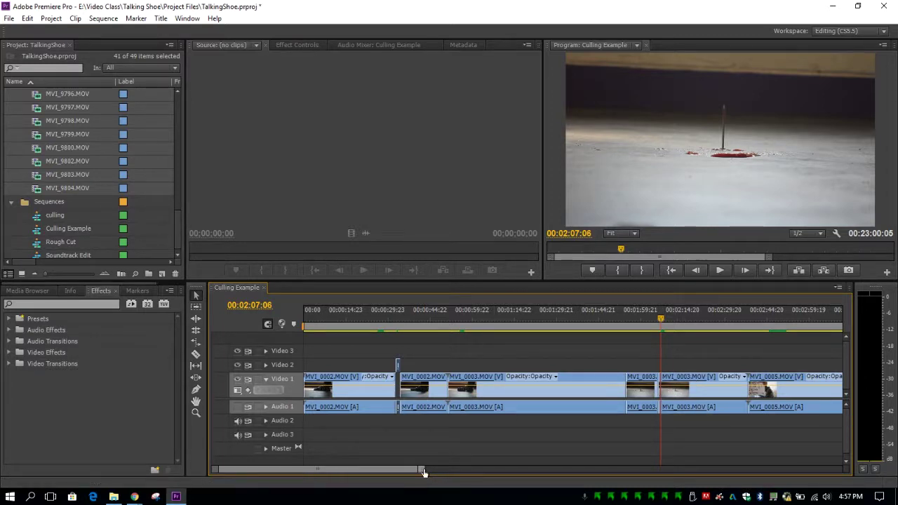
drag(414, 468, 326, 470)
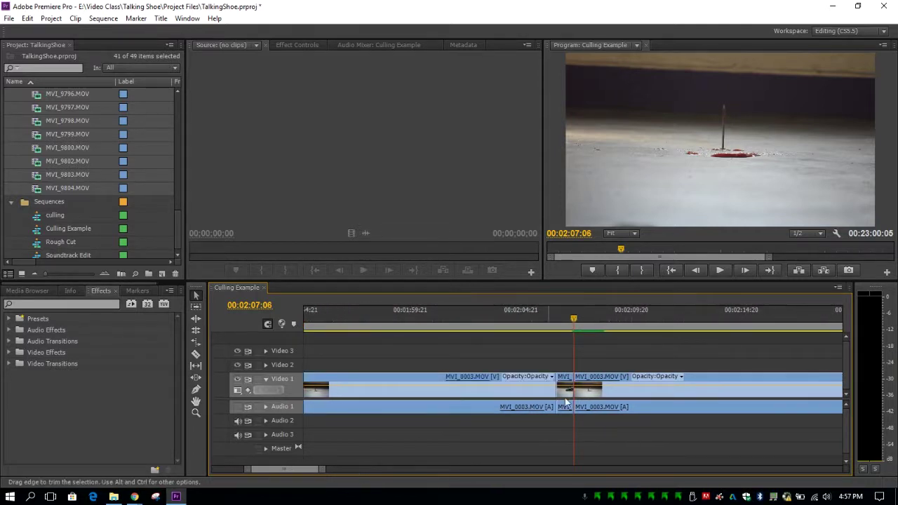
- Lift the 19-frame MVI_0003 piece onto Video 2, and set the next Video 1 clip's opacity to about 38
drag(567, 398, 566, 365)
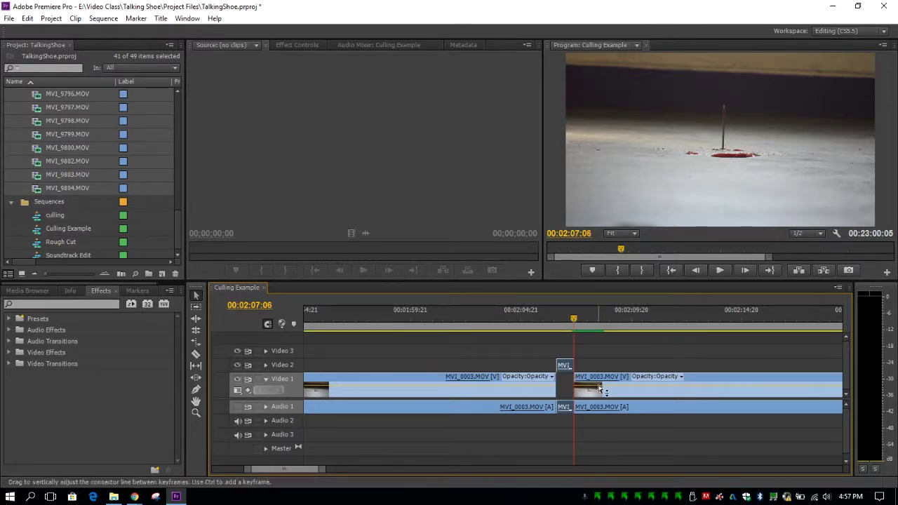
click(601, 402)
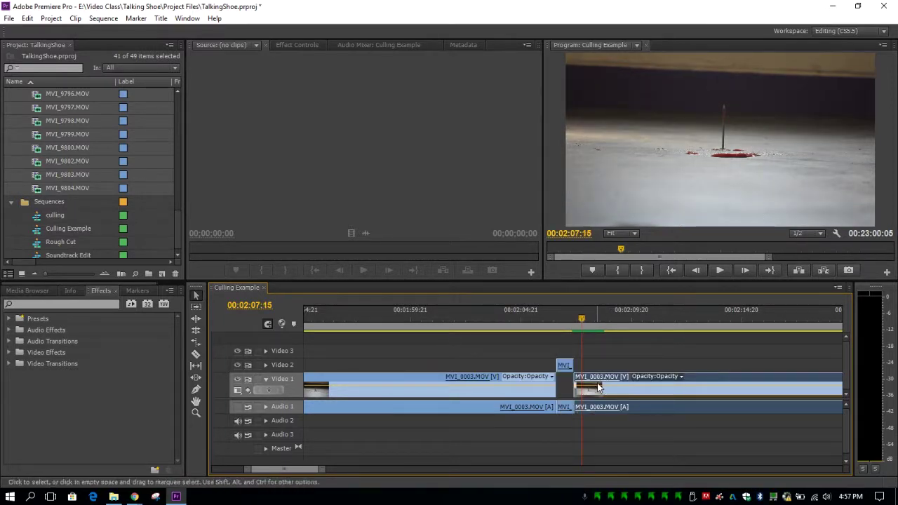
mouse_move(598, 388)
mouse_down()
mouse_move(596, 402)
mouse_move(598, 393)
mouse_up()
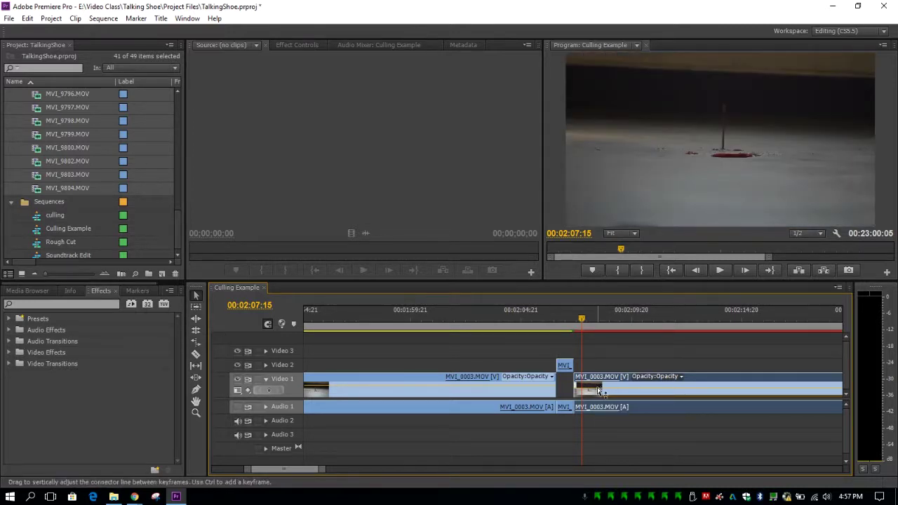
drag(599, 391, 598, 378)
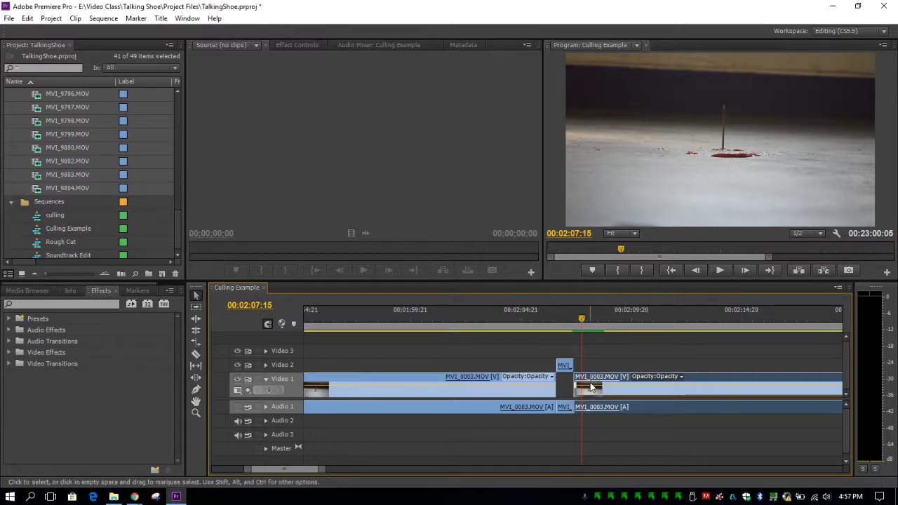
drag(588, 388, 588, 385)
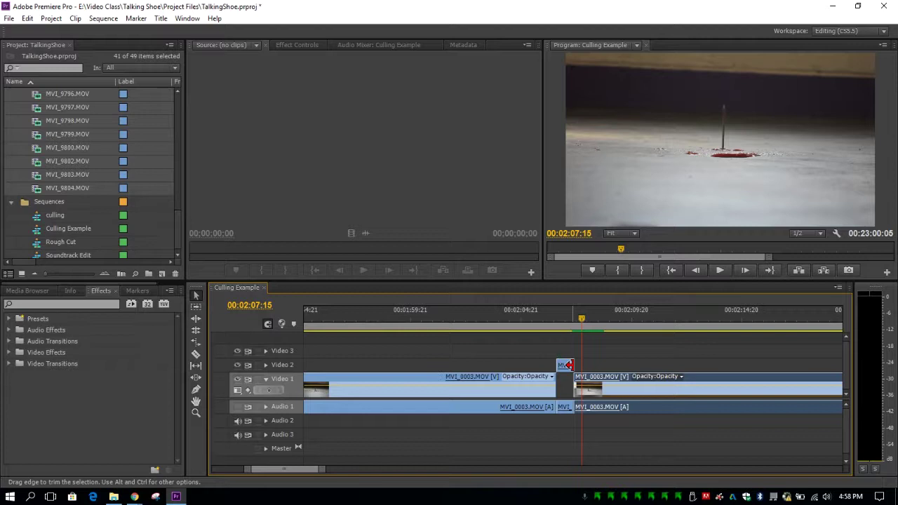
drag(568, 365, 564, 365)
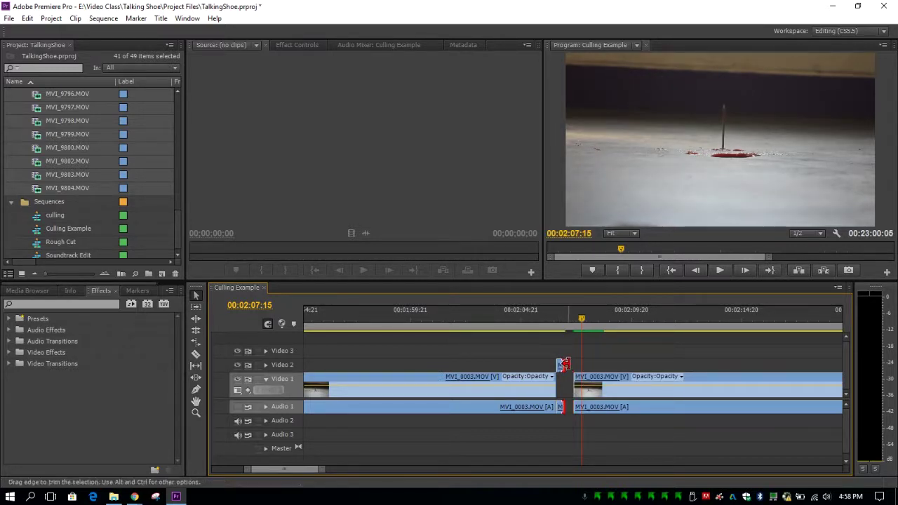
drag(563, 364, 562, 366)
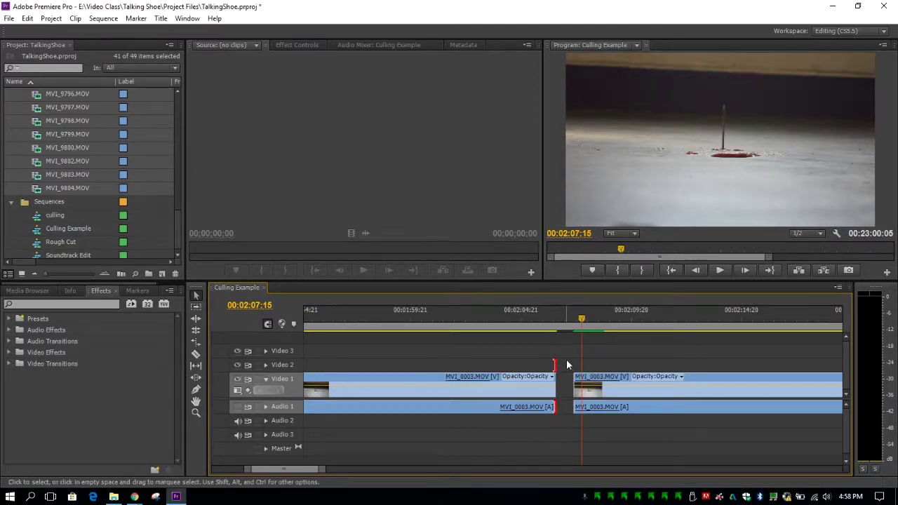
key(ctrl+z)
key(ctrl+z)
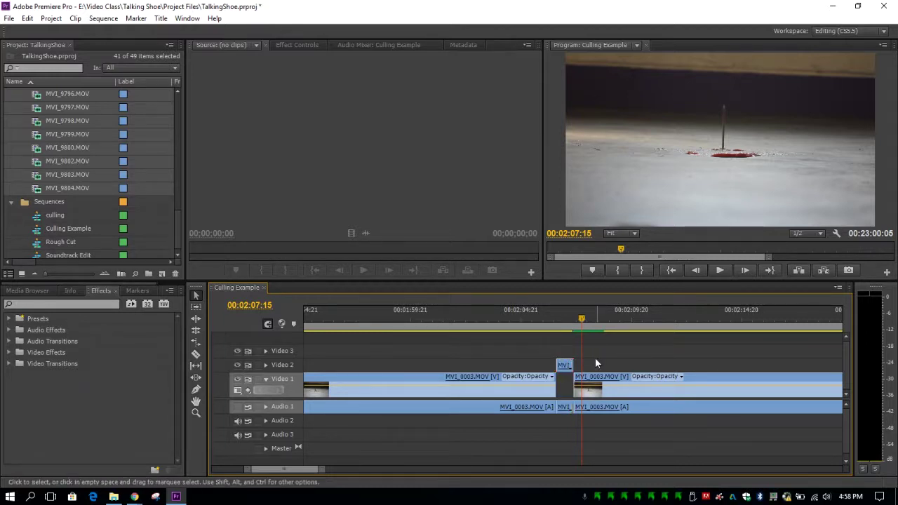
key(minus)
key(minus)
key(minus)
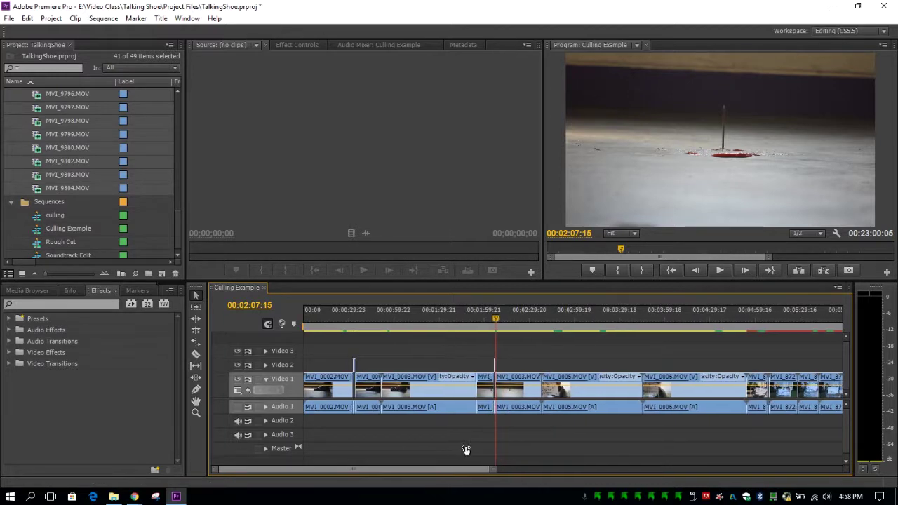
- Open the 'culling' sequence from the Project panel and marquee-select a group of clips near its end
key(minus)
key(minus)
key(minus)
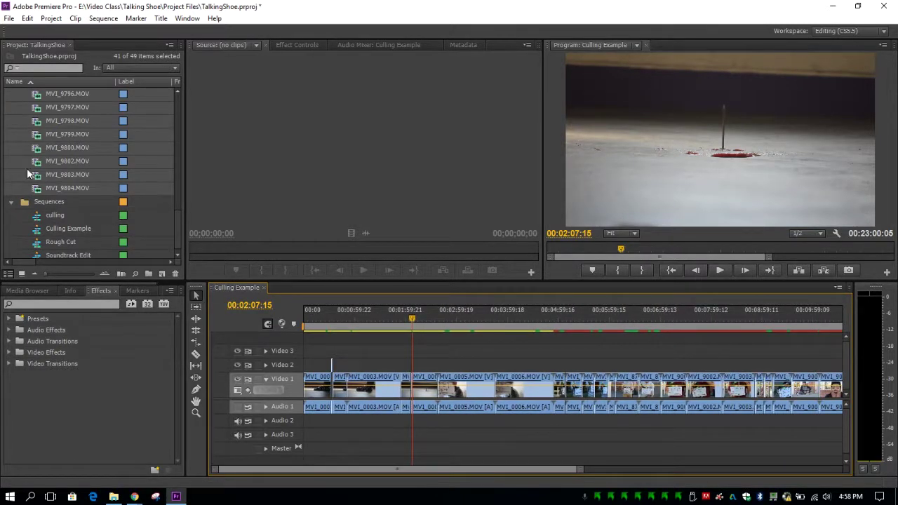
click(52, 231)
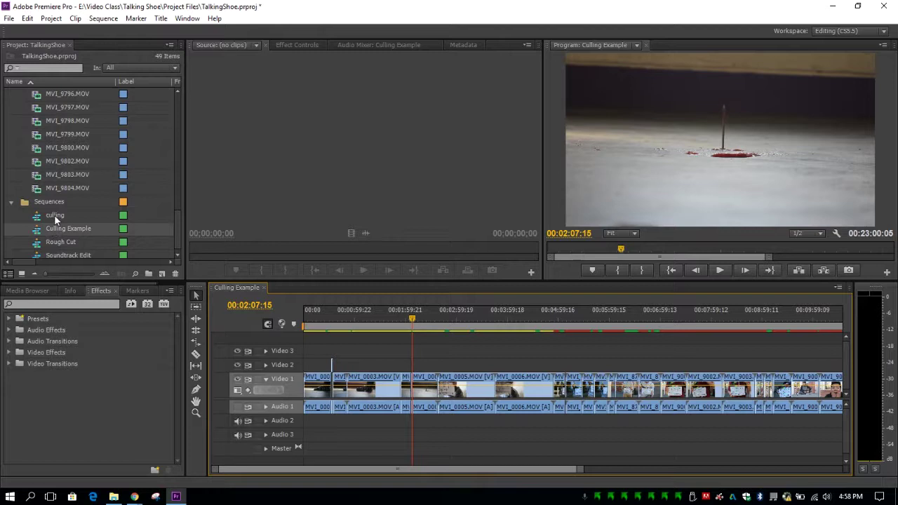
double_click(54, 215)
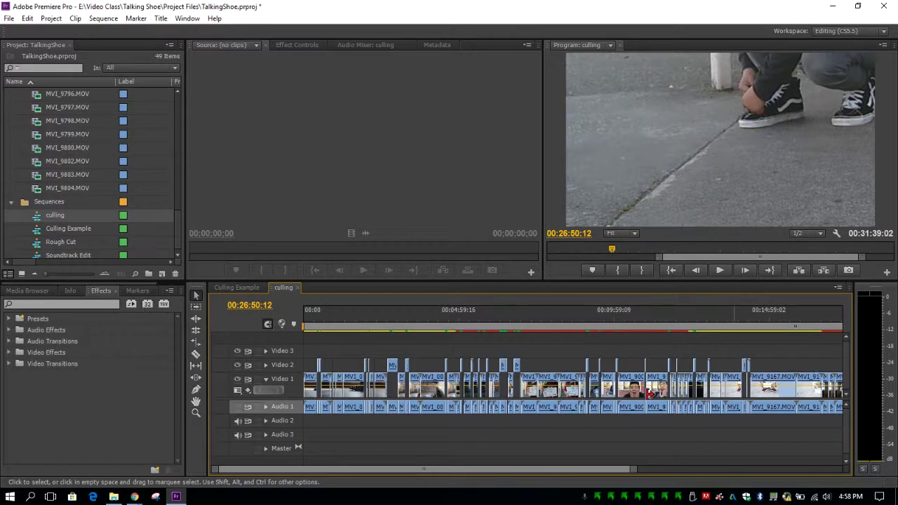
drag(517, 470, 658, 462)
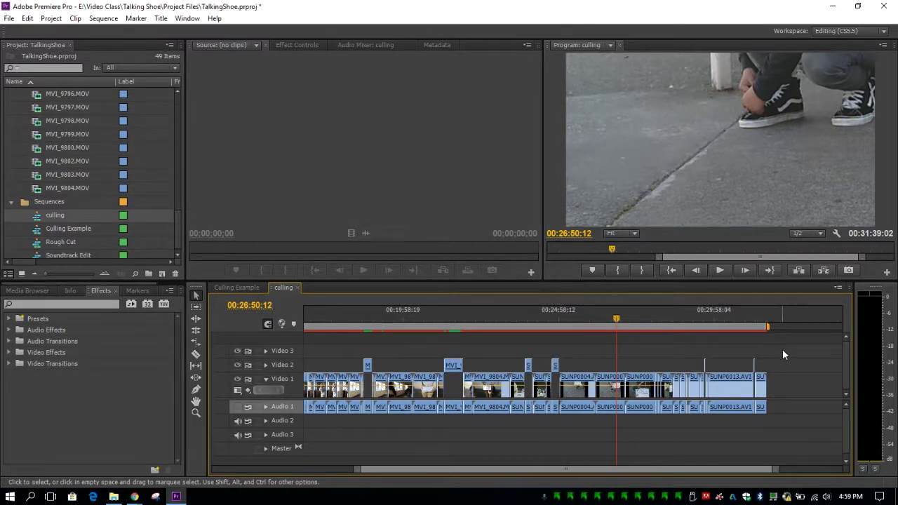
drag(785, 347, 299, 382)
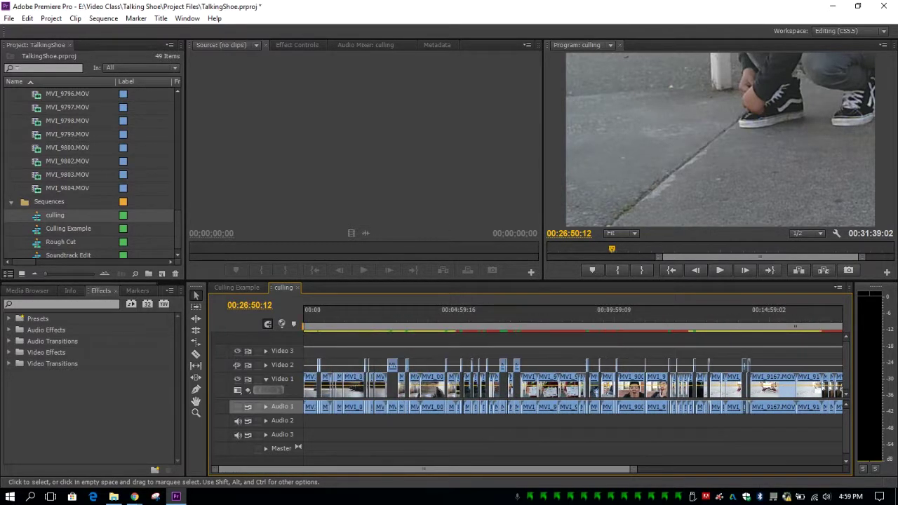
drag(237, 365, 236, 365)
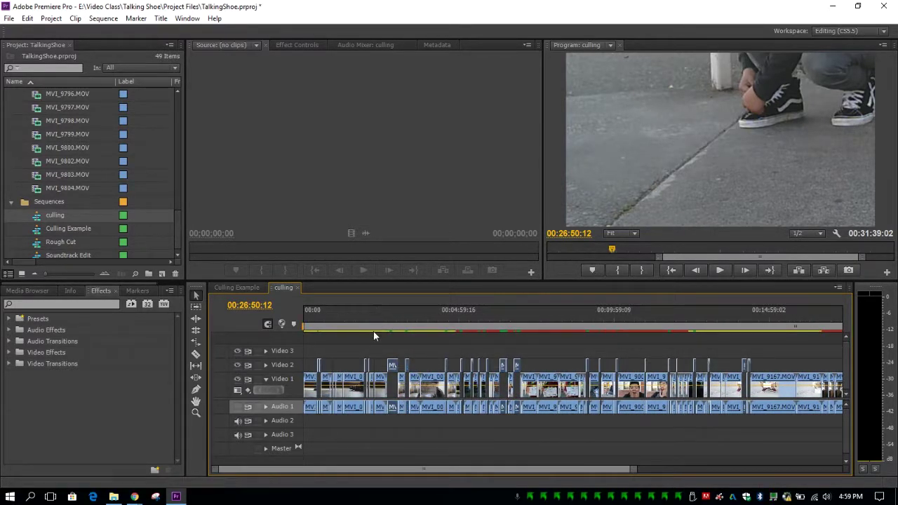